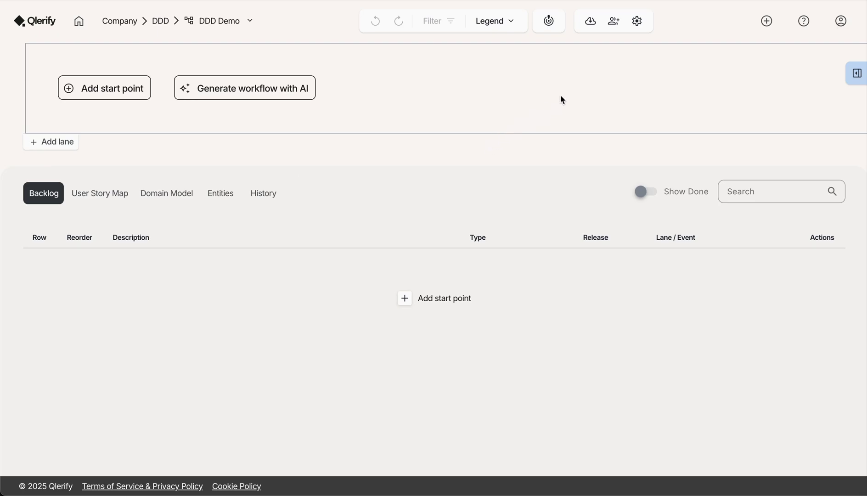
Step: Enable AI use for the User Story card type in the card type settings
left_click(636, 25)
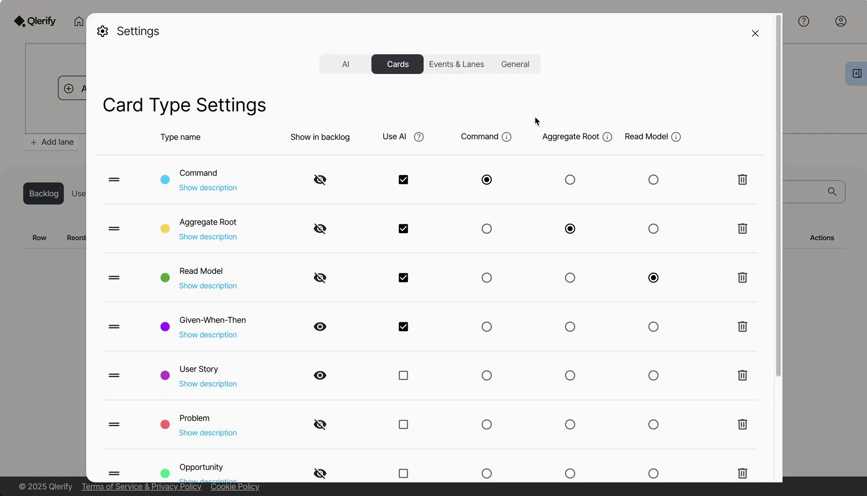
scroll(531, 121, "down", 1)
scroll(530, 122, "down", 2)
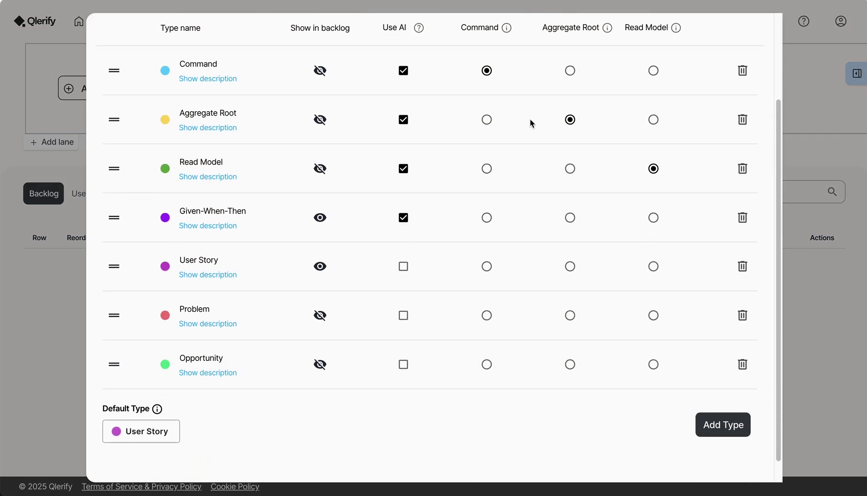
left_click(403, 267)
scroll(427, 270, "up", 3)
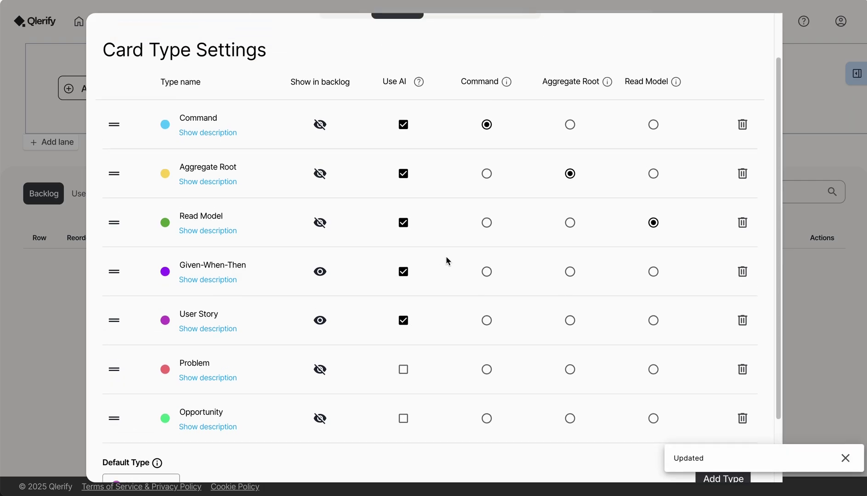
left_click(760, 36)
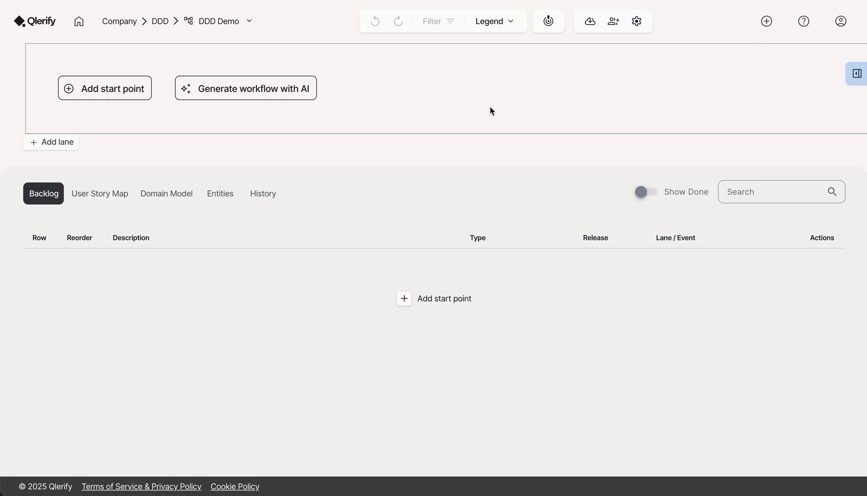
Step: Generate an AI workflow for a B2B SaaS company's CRM process in the standard Salesforce CRM setup, run entirely in the Salesforce system
left_click(277, 89)
type("The CRM process for a B2B Sa")
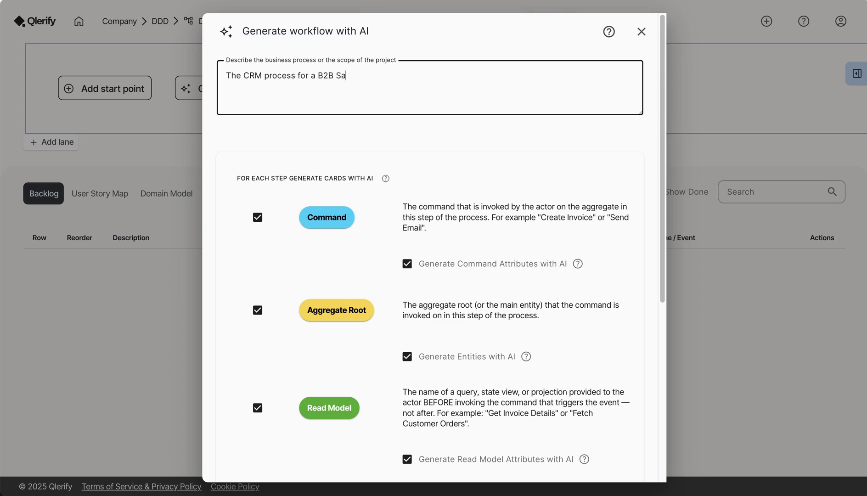
type("aS company that is used in the standard ")
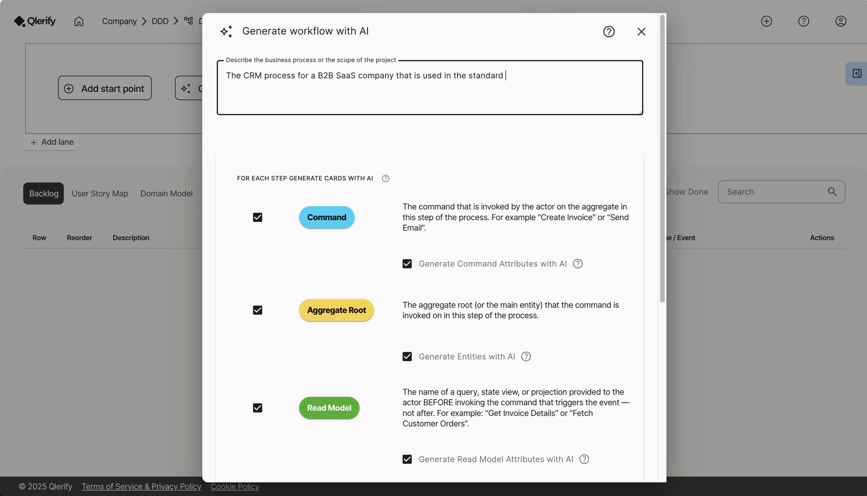
type("setup in Salesforce CRM")
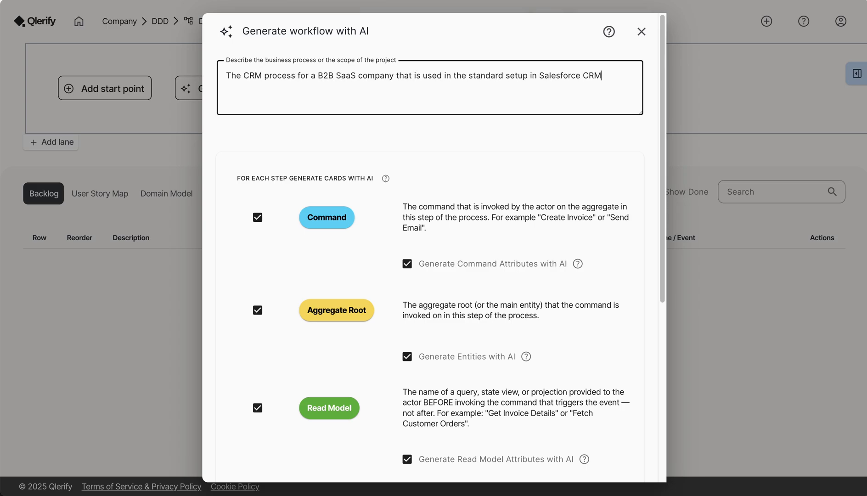
type(" where the entire process is run in the Salesforce system.")
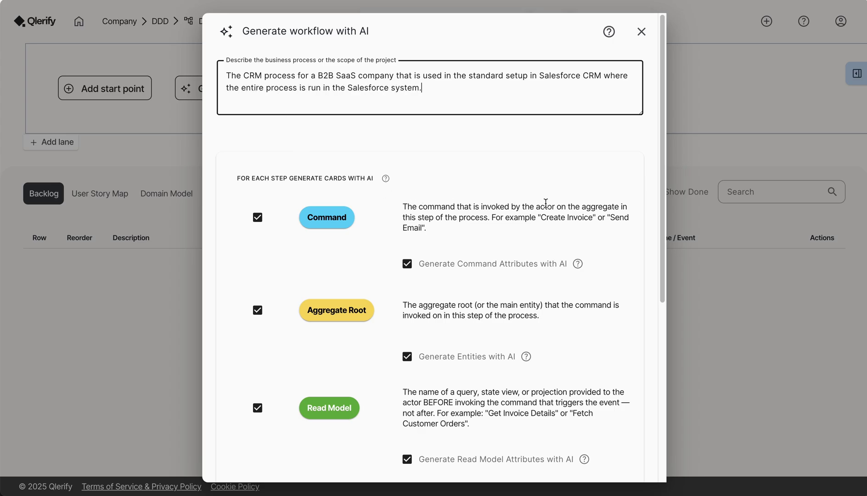
scroll(545, 203, "down", 5)
scroll(545, 203, "down", 1)
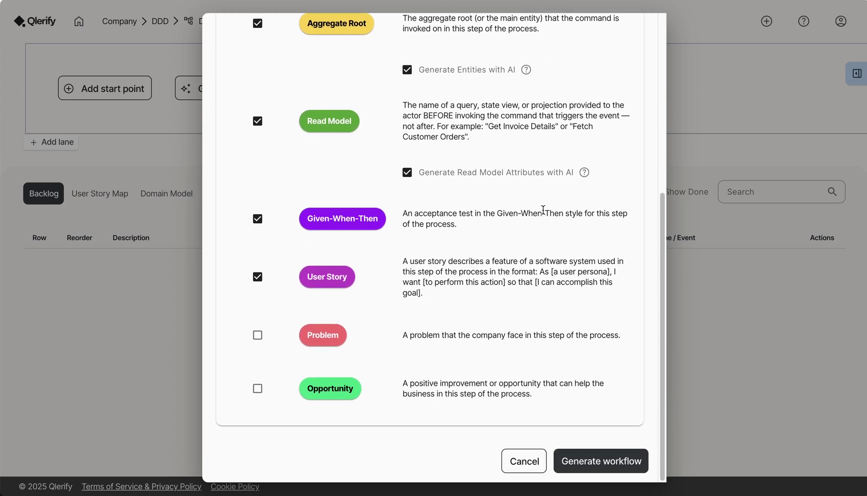
left_click(602, 463)
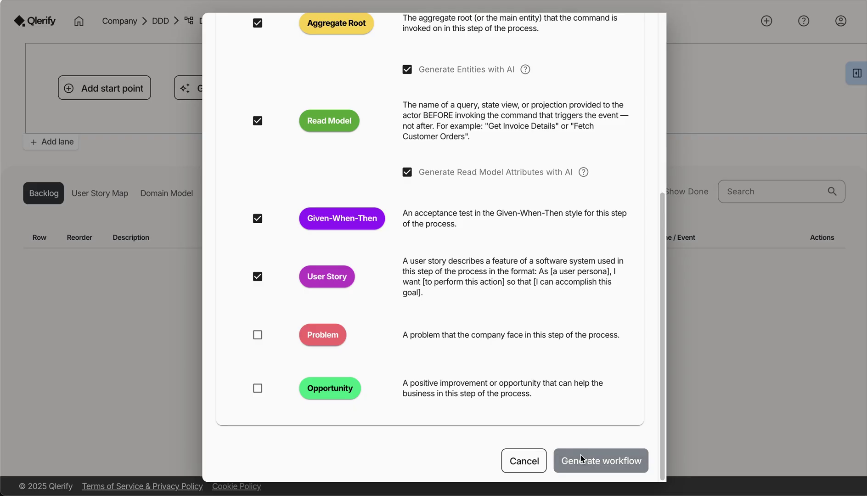
left_click(581, 457)
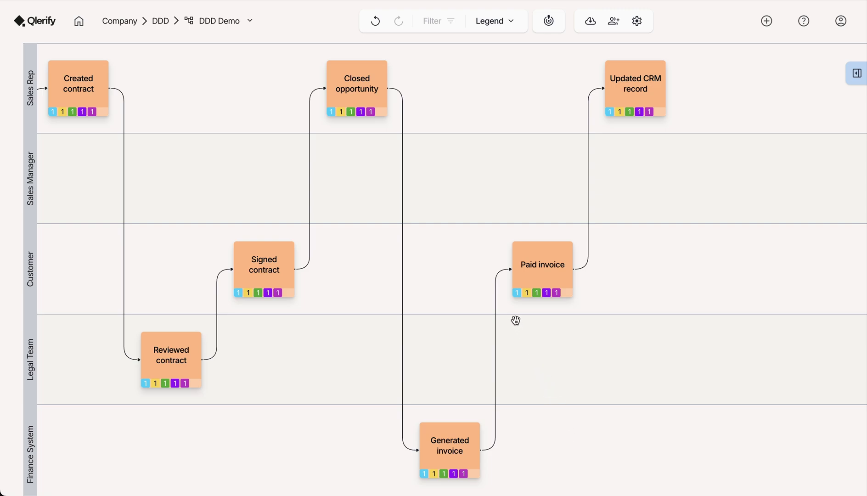
Step: Add a blank User Story card to the Created lead event and generate another User Story for it with AI
scroll(474, 261, "left", 2)
scroll(475, 262, "left", 15)
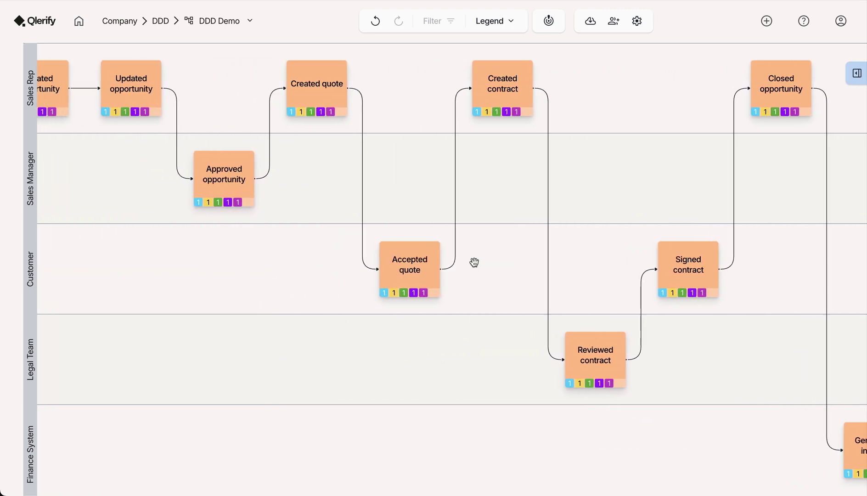
left_click(855, 73)
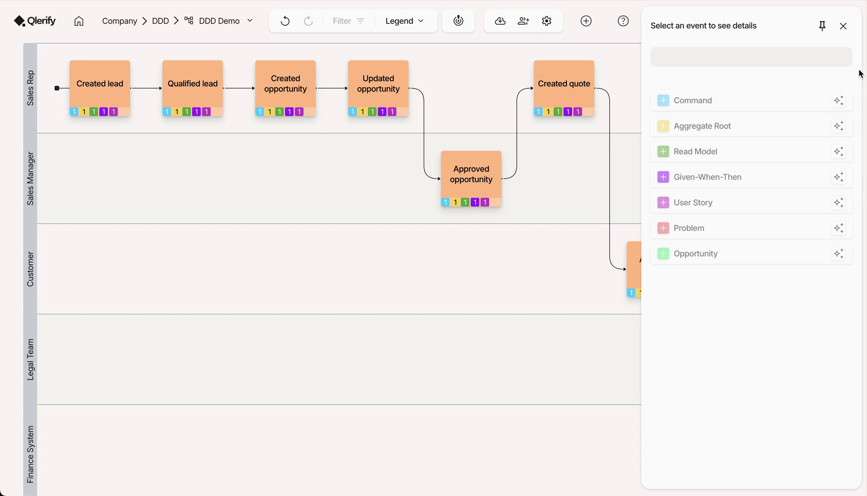
left_click(112, 71)
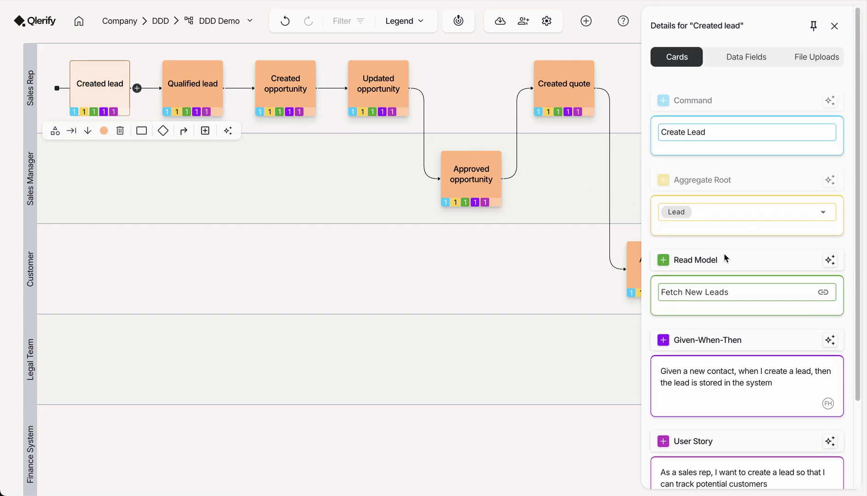
scroll(775, 260, "down", 3)
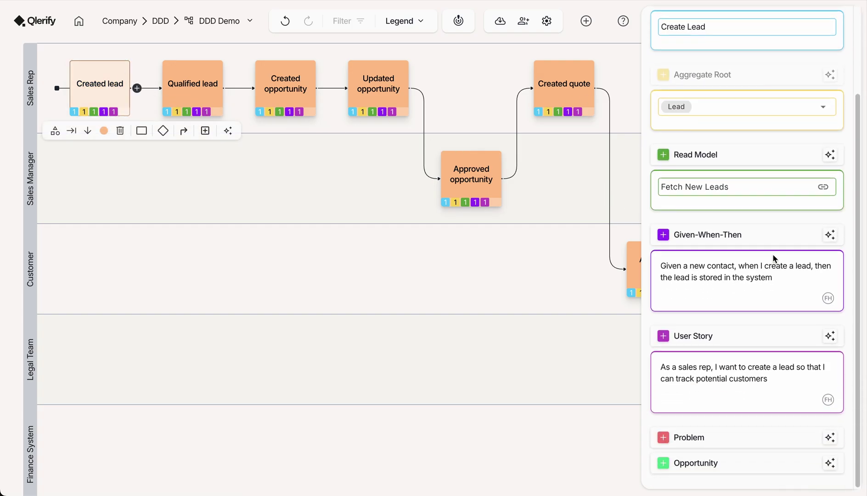
left_click(662, 336)
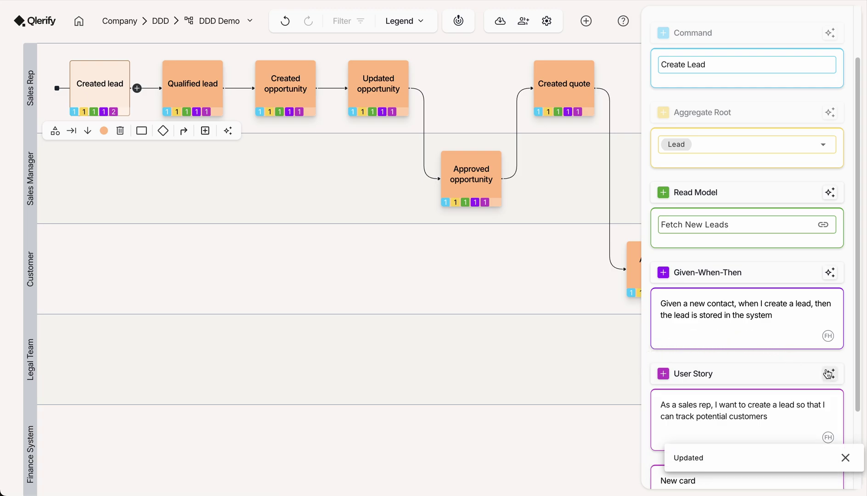
left_click(830, 374)
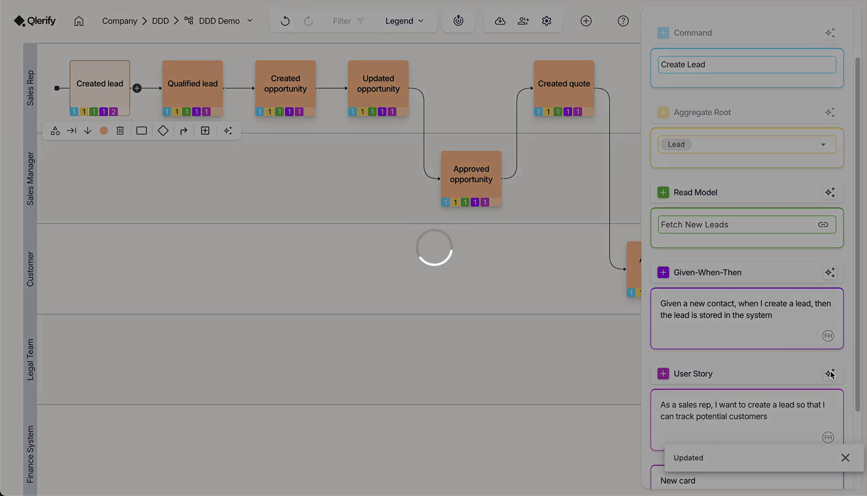
scroll(788, 351, "down", 10)
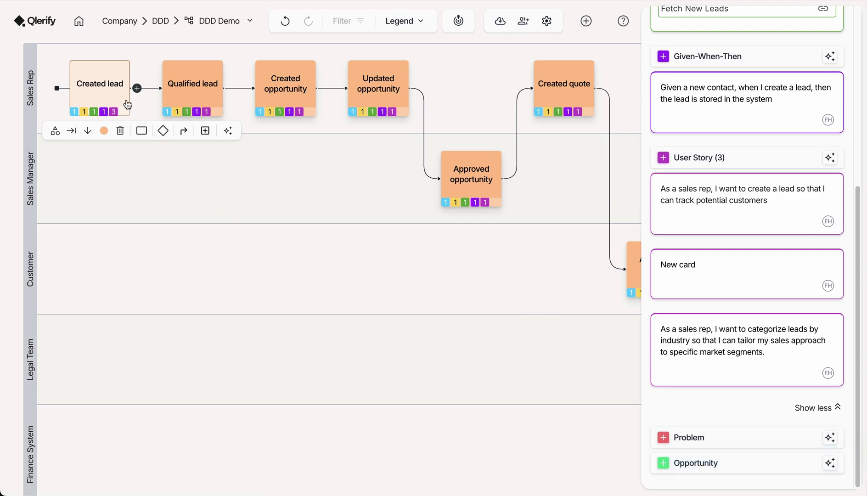
Step: Insert a new event between Created lead and Qualified lead and delete it again
double_click(115, 83)
left_click(127, 150)
mouse_move(112, 81)
left_mouse_down()
mouse_move(315, 70)
mouse_move(105, 72)
left_mouse_up()
left_click(136, 87)
left_click(179, 105)
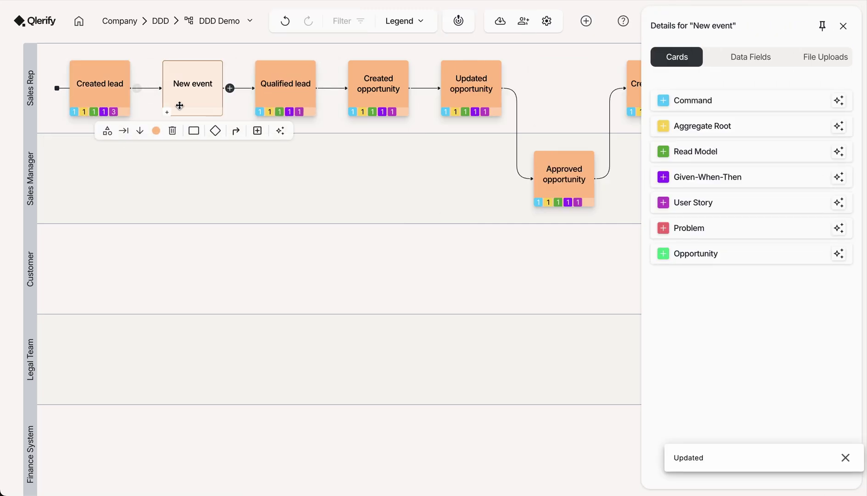
left_click(172, 130)
left_click(511, 282)
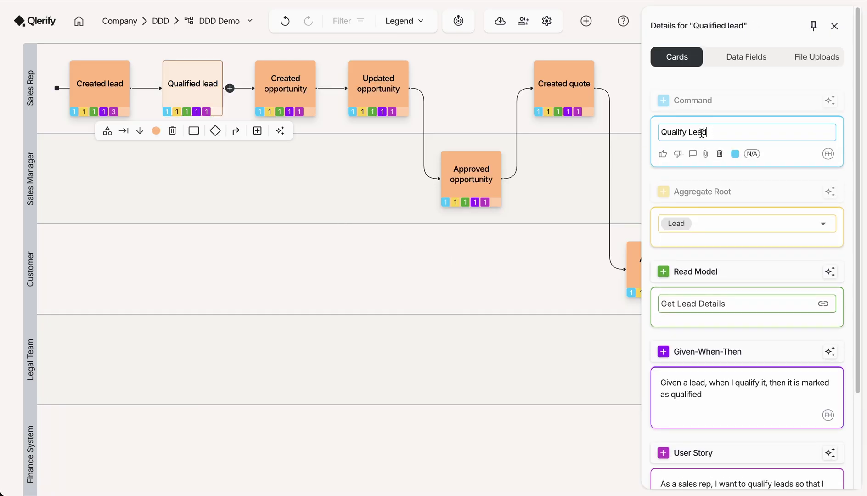
Step: Examine the command name and the available aggregate root entities in the Qualified lead event's details
left_click_drag(704, 132, 646, 137)
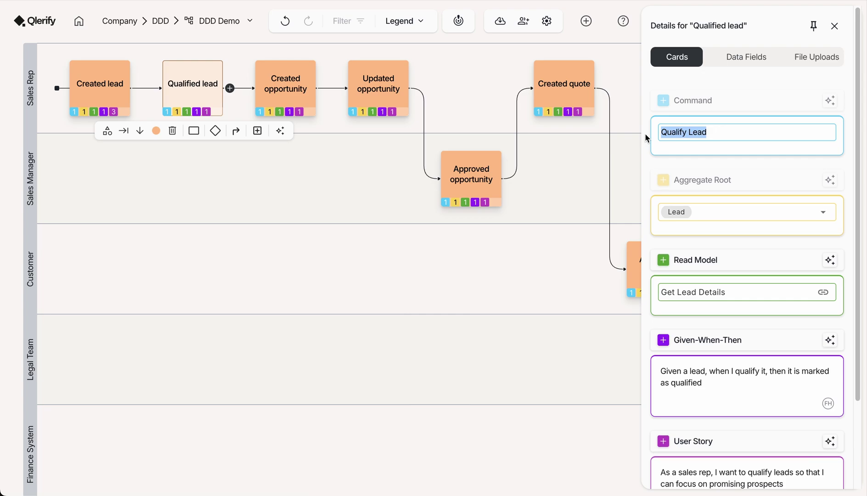
left_click(723, 212)
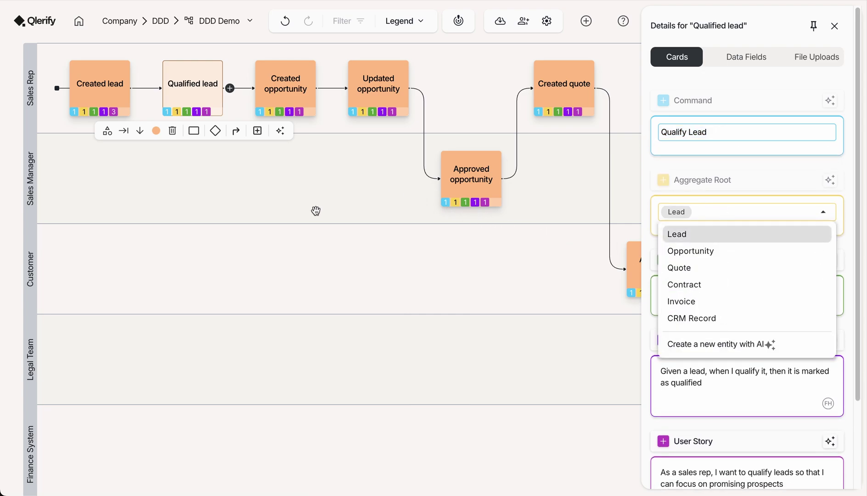
left_click(294, 224)
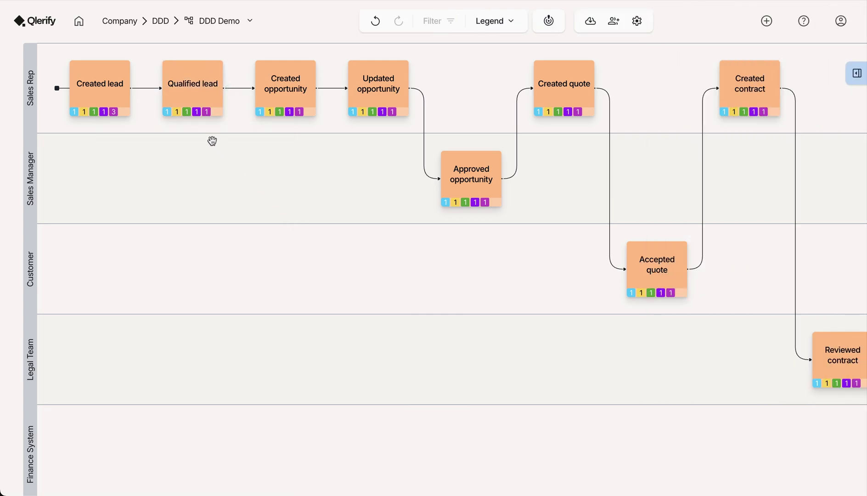
Step: Link the Created lead event's Fetch New Leads read model to the Lead entity and close the event details
left_click(106, 69)
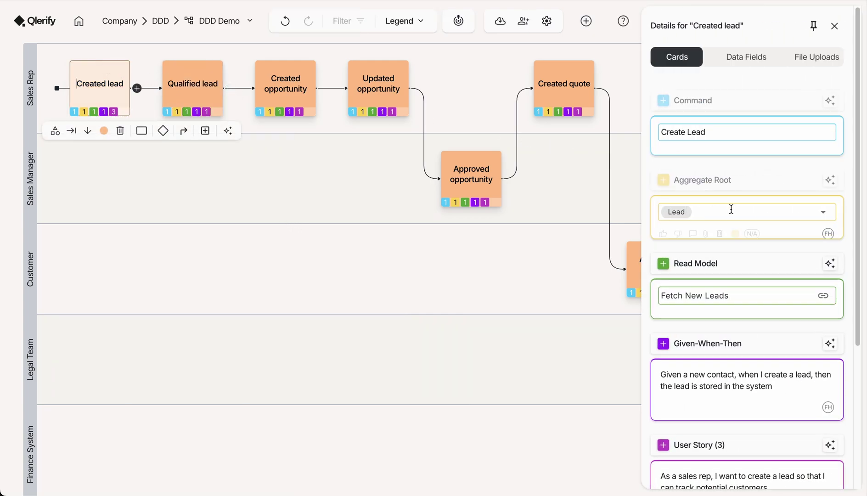
left_click(746, 288)
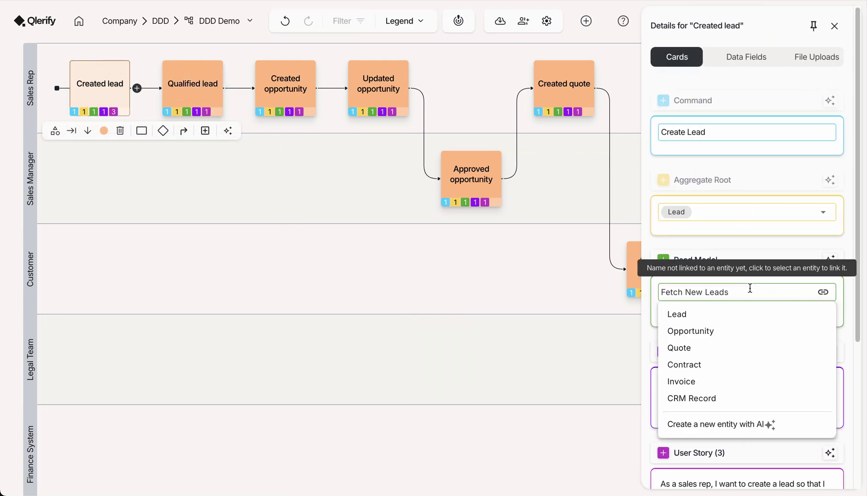
left_click(709, 314)
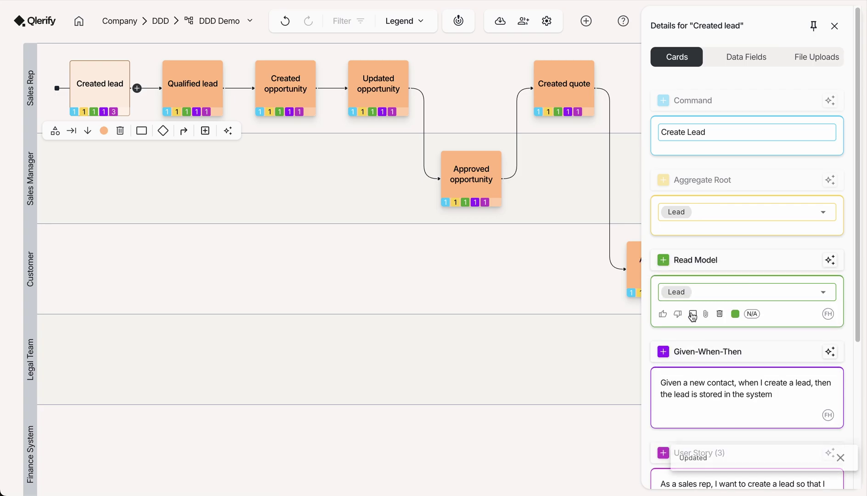
left_click(255, 188)
Step: Open the Domain Model and examine how read models, roles, commands and aggregate roots connect to the lead and opportunity events
scroll(254, 188, "down", 6)
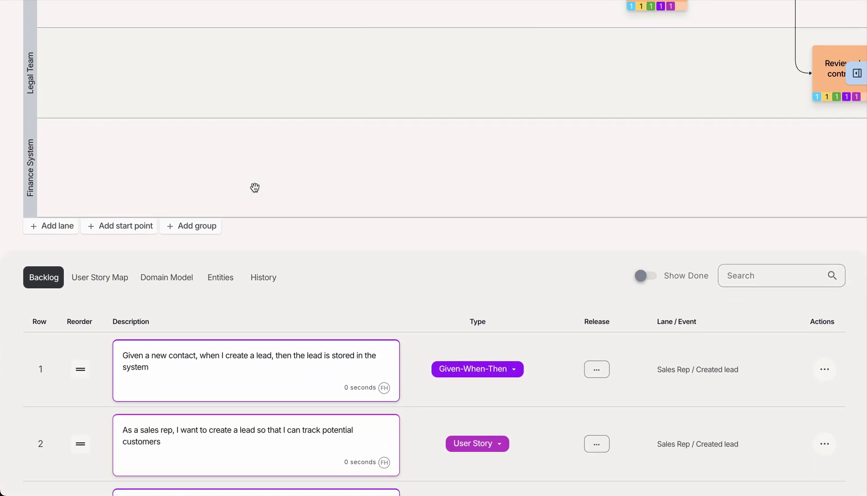
left_click(166, 278)
scroll(166, 276, "down", 5)
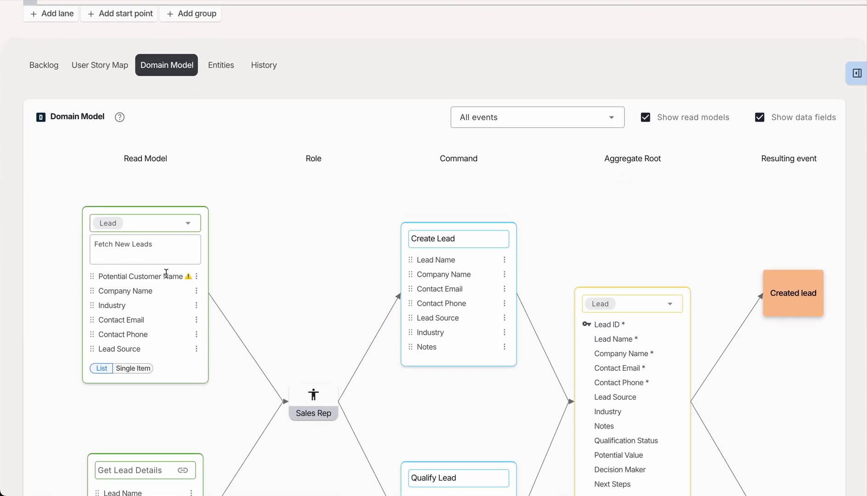
scroll(296, 269, "down", 3)
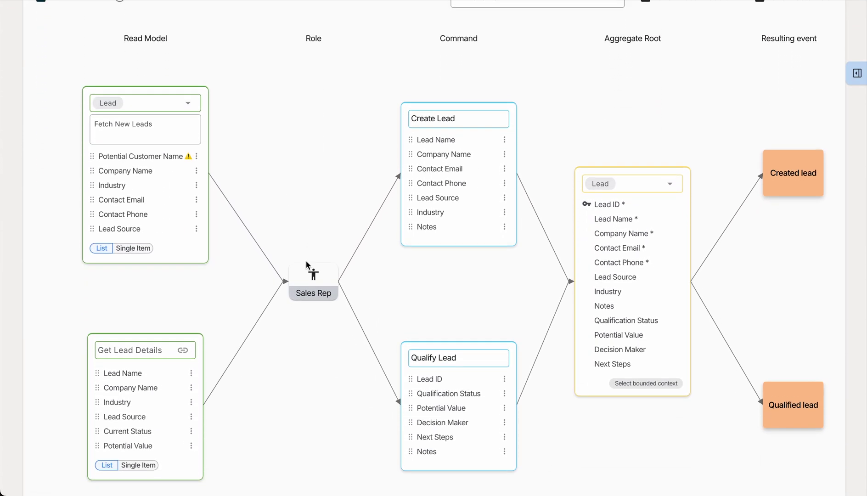
left_click(469, 224)
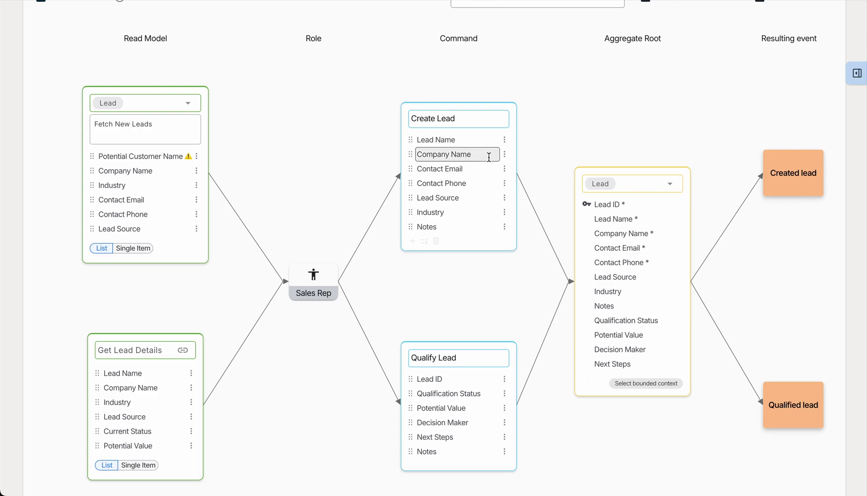
scroll(257, 151, "up", 1)
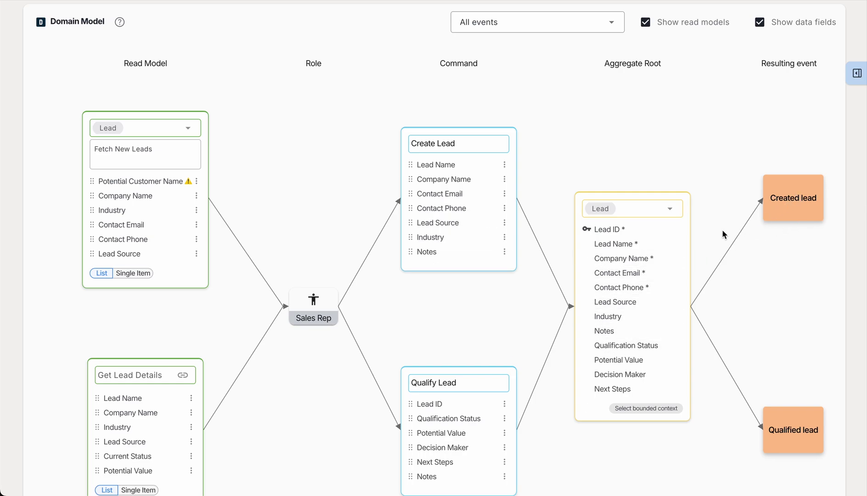
scroll(312, 253, "down", 1)
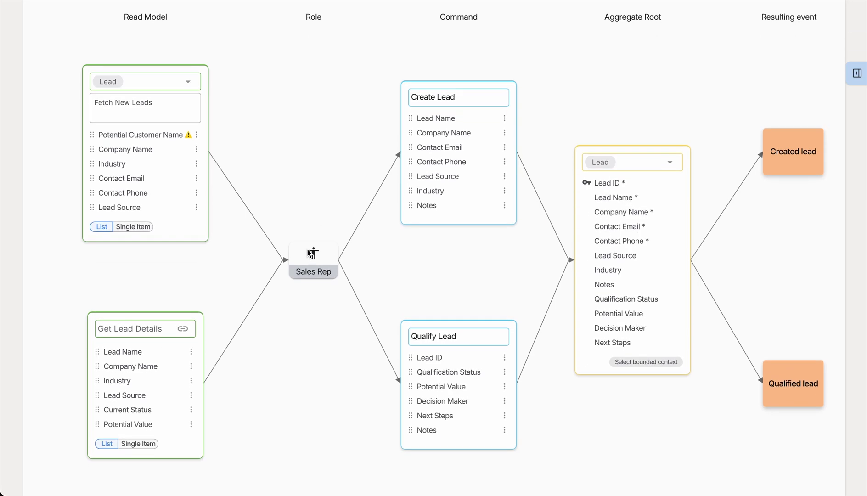
scroll(308, 253, "down", 3)
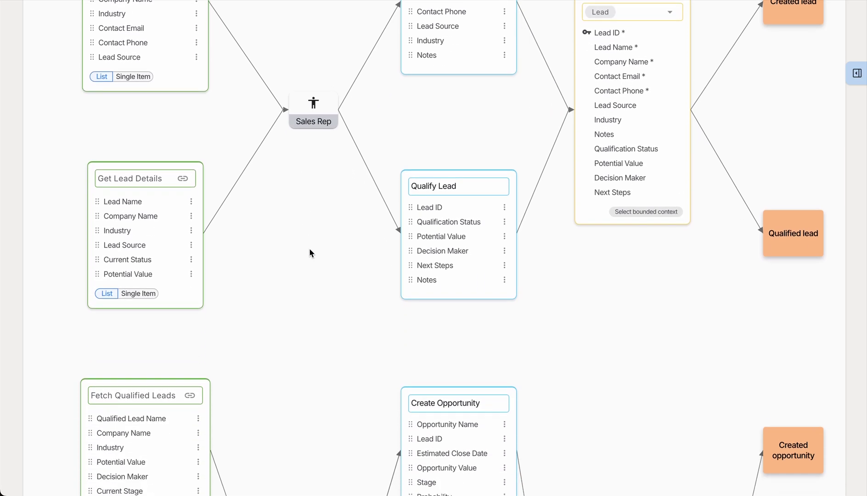
scroll(309, 249, "down", 1)
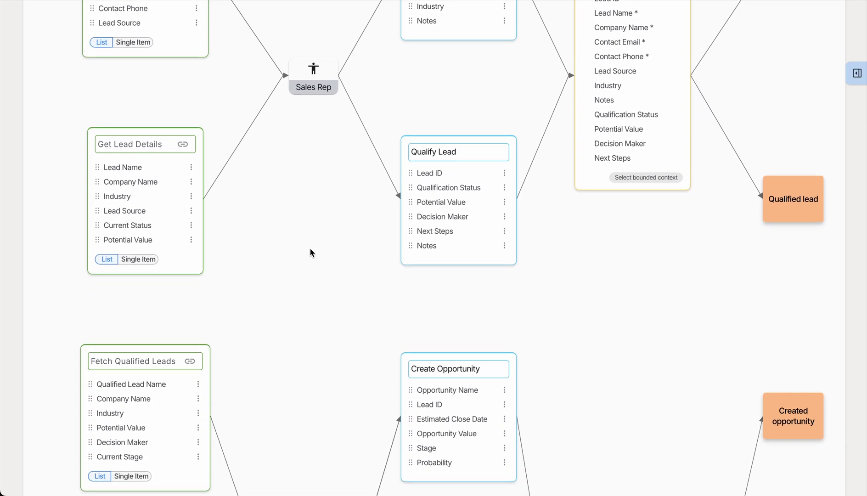
mouse_move(449, 220)
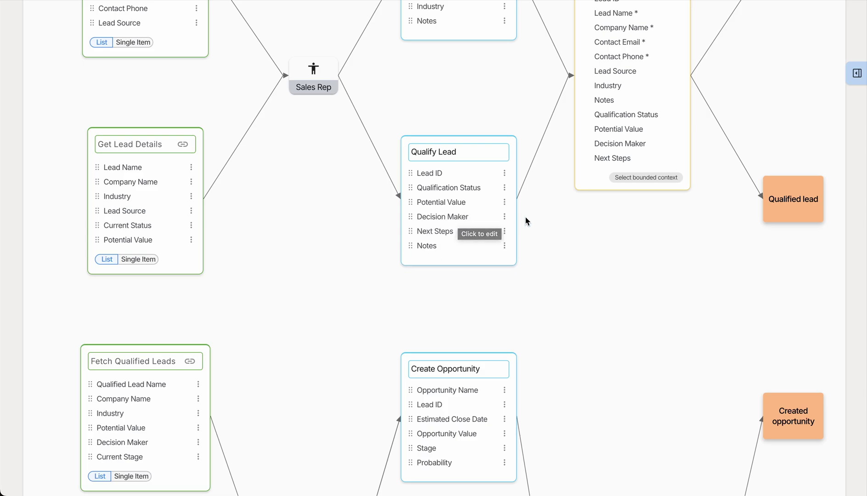
Step: Create a new bounded context named Lead service for the Lead aggregate root in the Domain Model
left_click(628, 179)
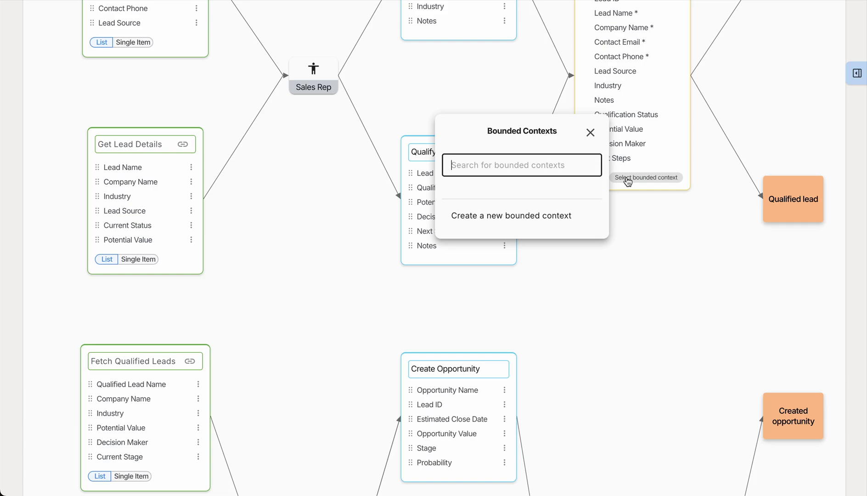
type("Lead service")
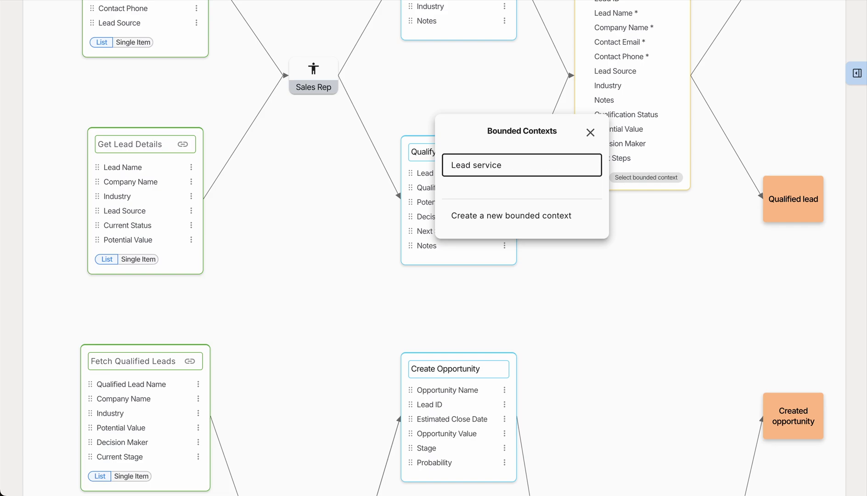
left_click(553, 215)
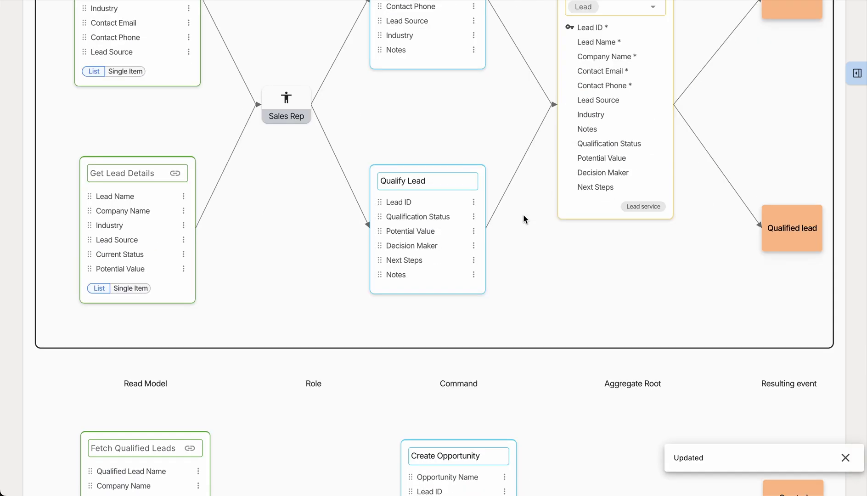
scroll(523, 214, "up", 3)
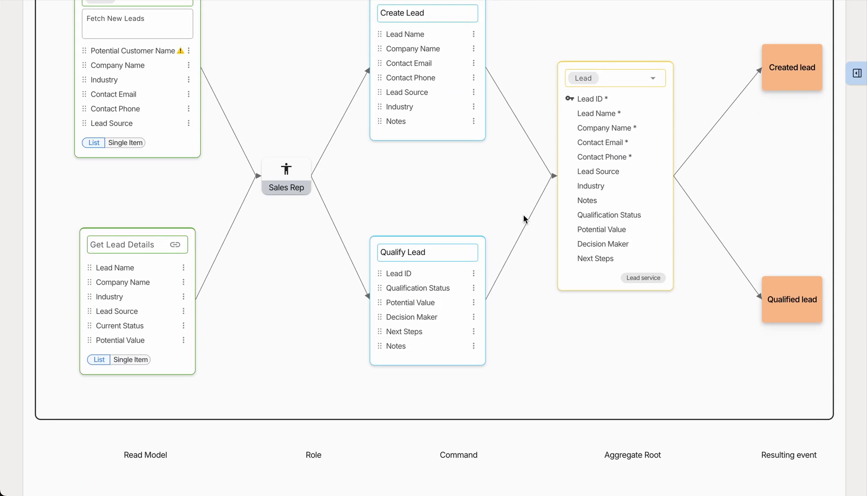
scroll(523, 214, "up", 2)
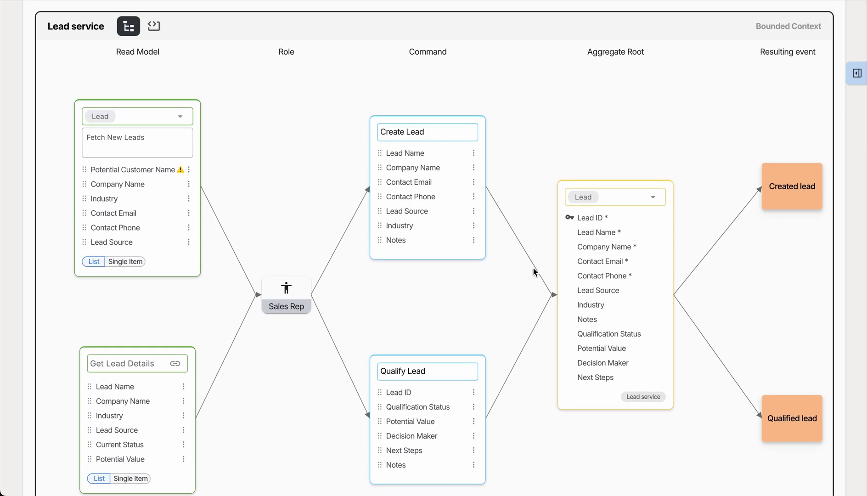
Step: Open the Entities view and examine the Lead and Opportunity tables, including the editable Lead Name field
scroll(298, 156, "up", 5)
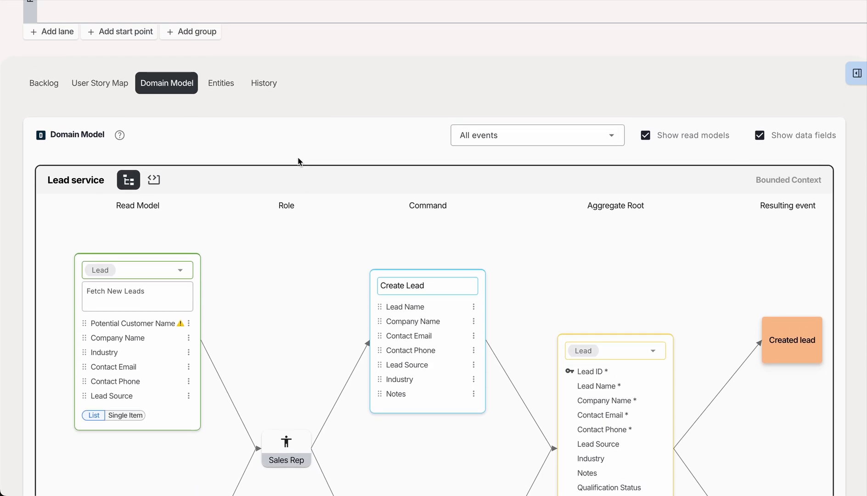
left_click(227, 140)
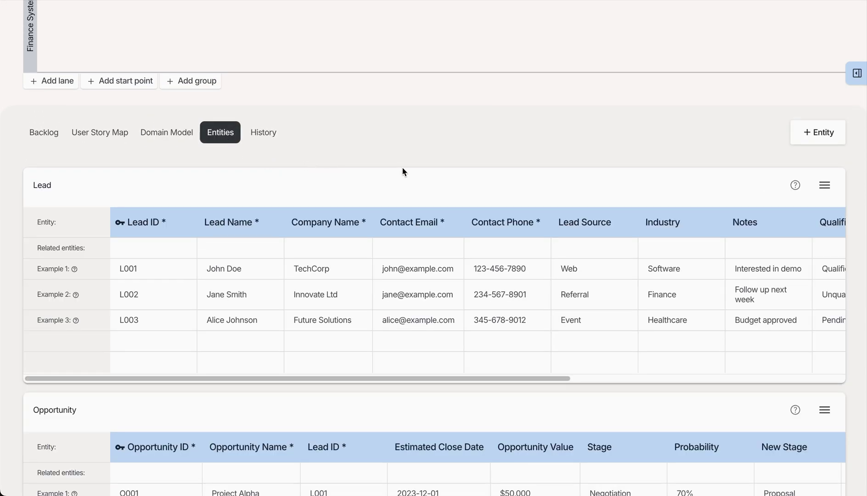
scroll(402, 168, "down", 3)
scroll(402, 168, "down", 1)
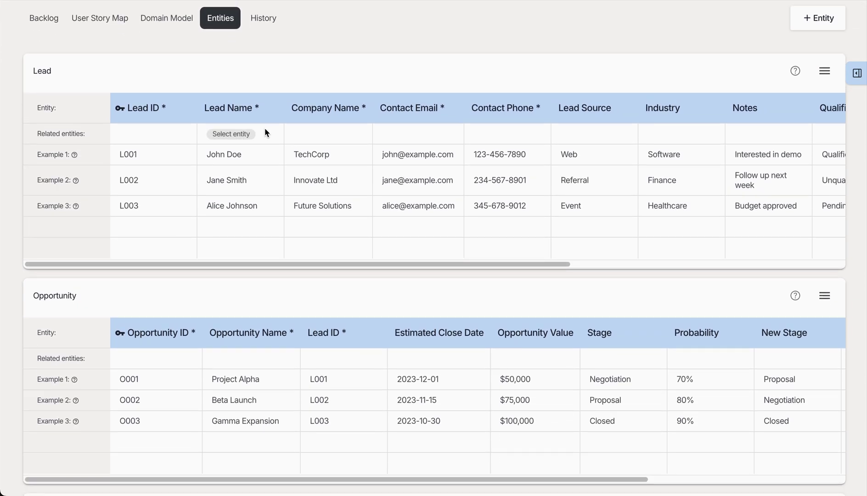
double_click(243, 109)
key("ctrl+a")
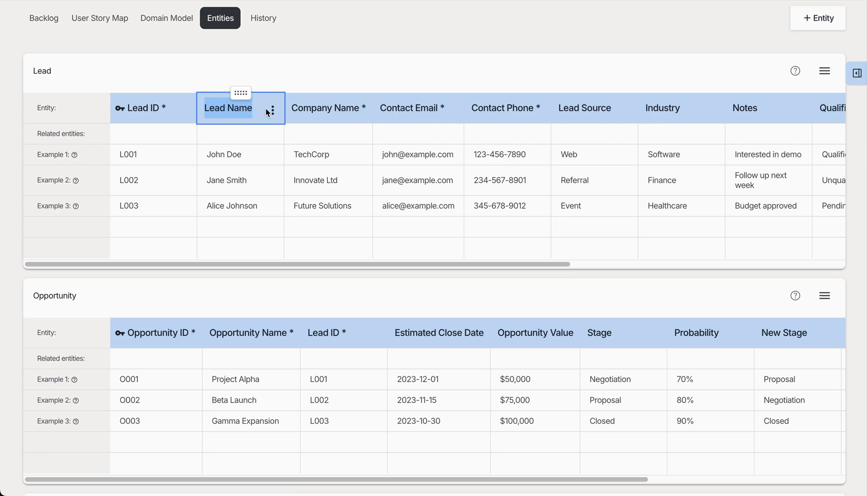
mouse_move(252, 94)
left_mouse_down()
mouse_move(344, 100)
mouse_move(248, 100)
left_mouse_up()
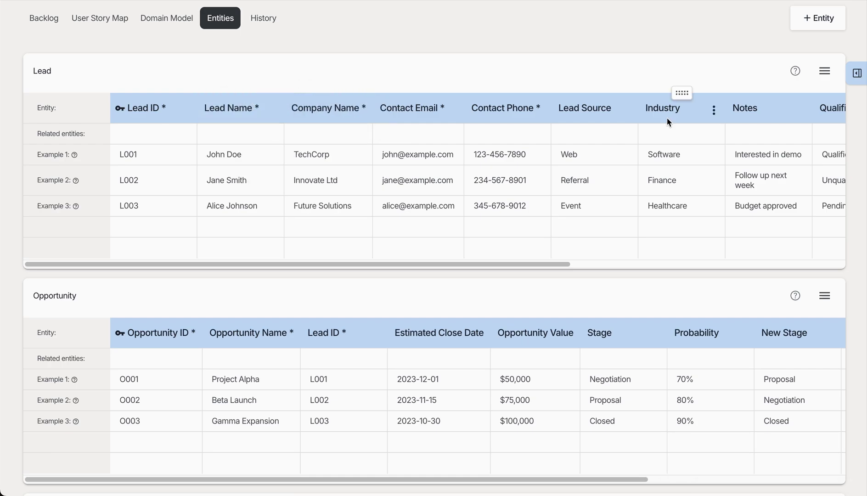
Step: Add a new field after Next Steps in the Lead entity and delete it again
scroll(667, 118, "right", 5)
scroll(670, 123, "right", 1)
left_click(799, 109)
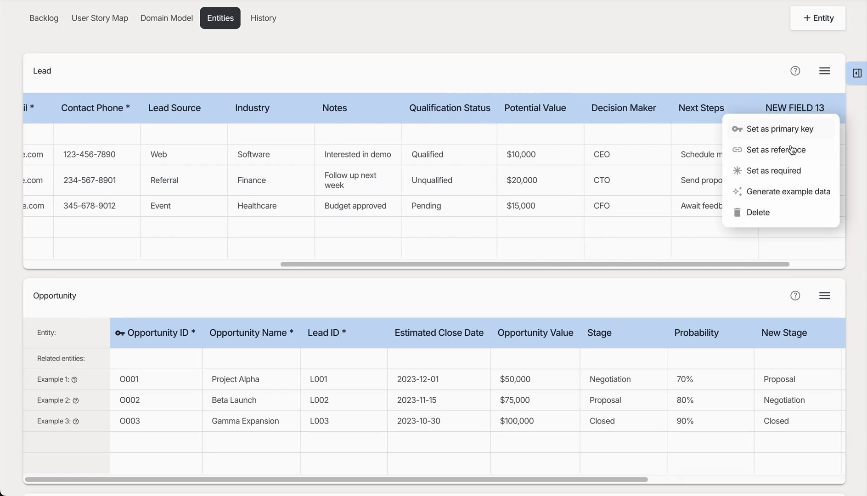
left_click(758, 214)
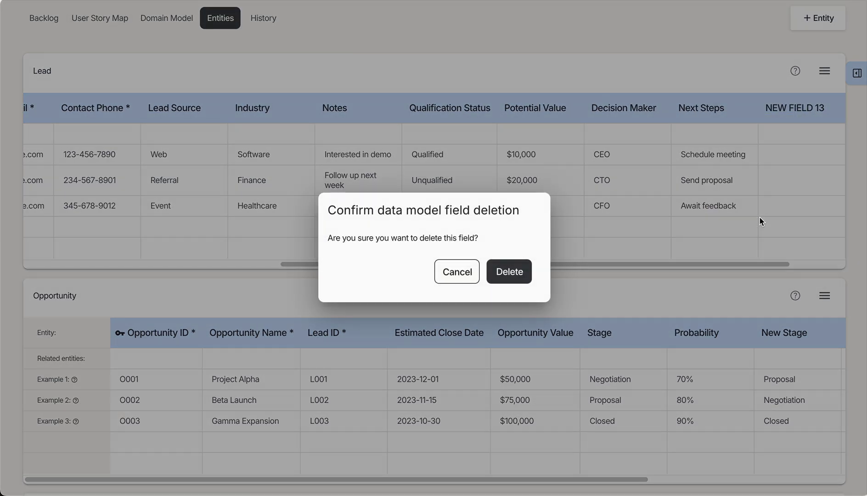
left_click(518, 272)
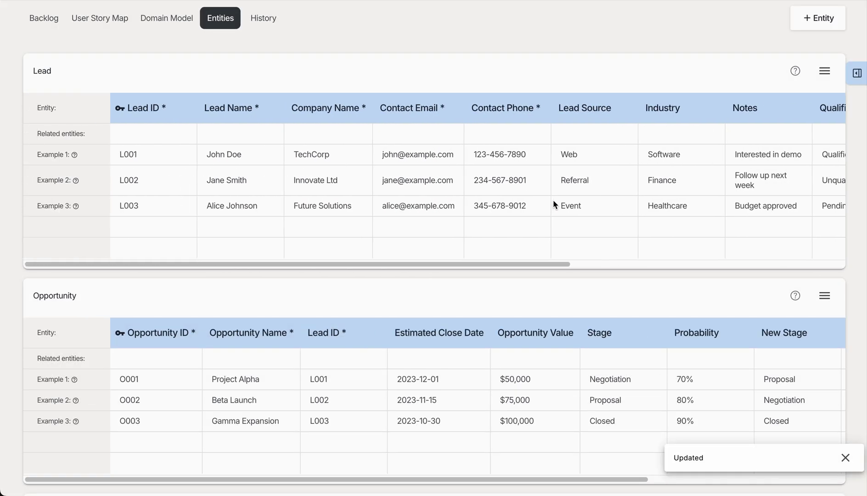
Step: Examine the options for creating an entity, including an empty table and generating all missing entities, without adding one
scroll(781, 97, "up", 2)
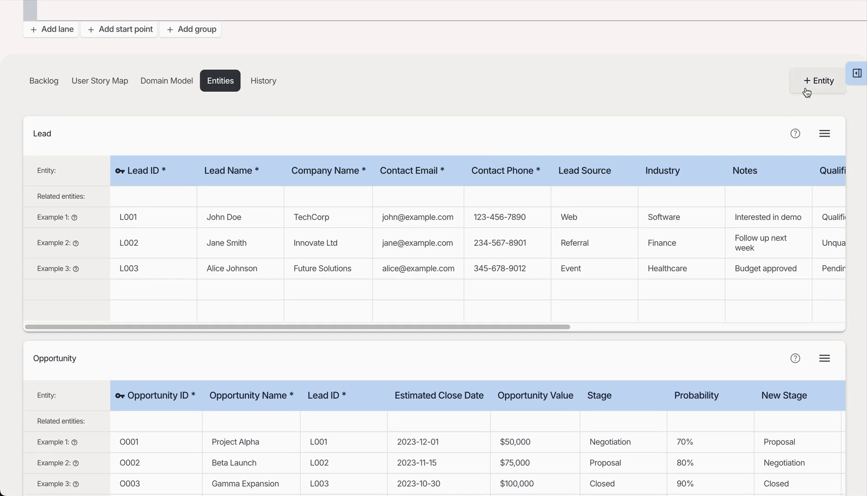
left_click(806, 90)
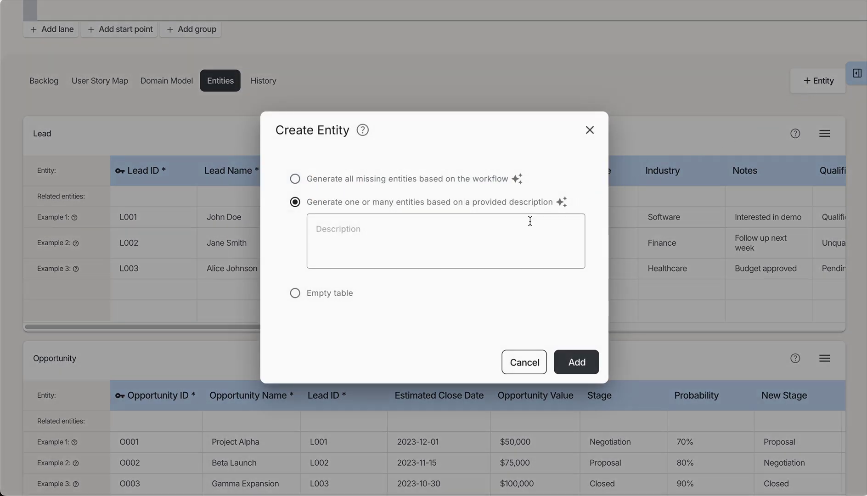
left_click(350, 291)
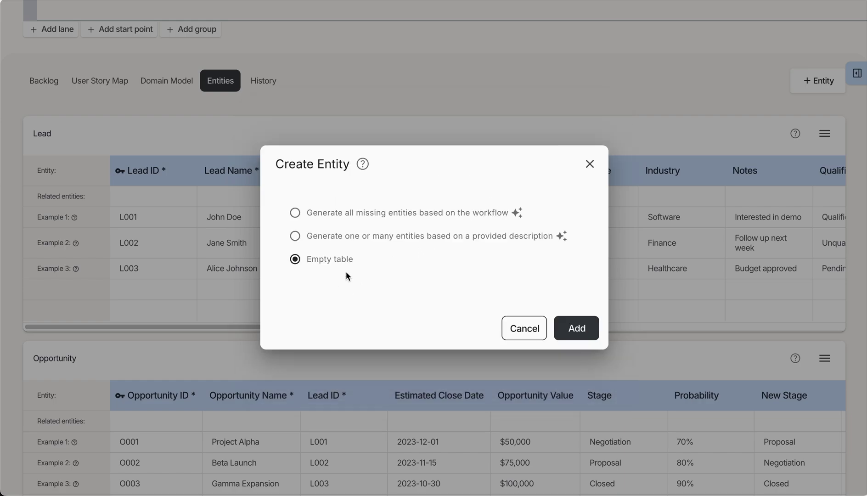
left_click(351, 218)
left_click(508, 329)
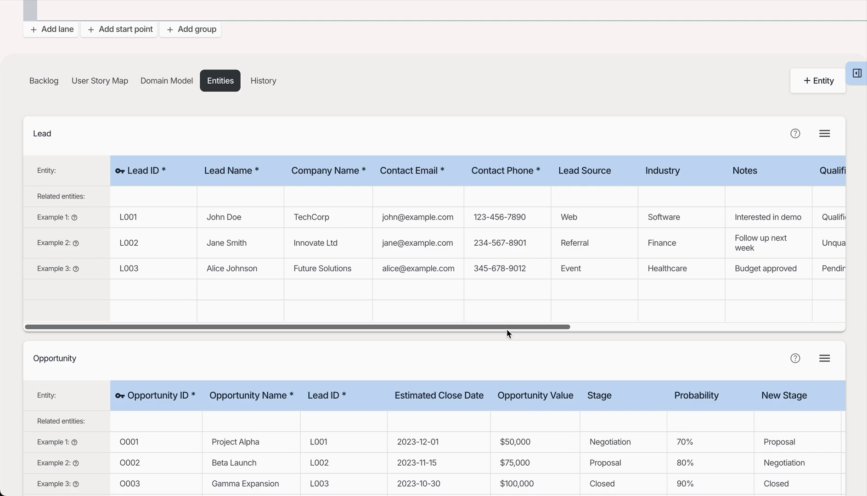
Step: Review the Lead service's customizable API specification in the Domain Model and generate its API with OpenAI ChatGPT-4o
left_click(170, 89)
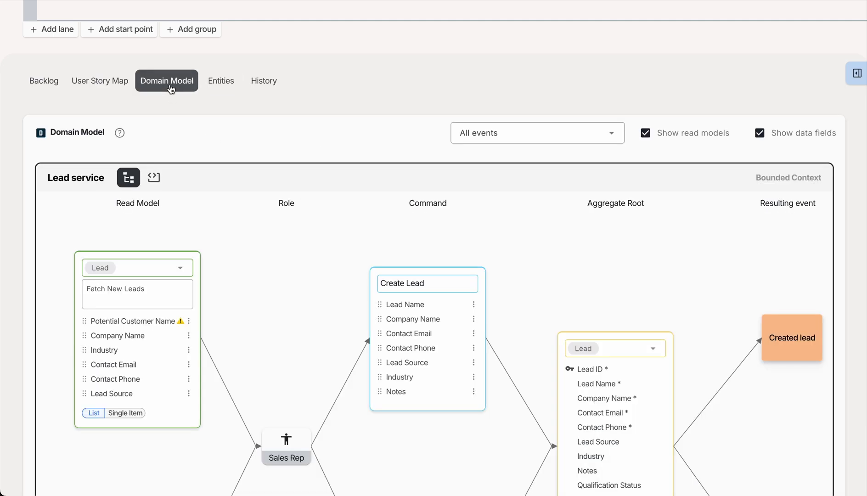
scroll(373, 171, "down", 3)
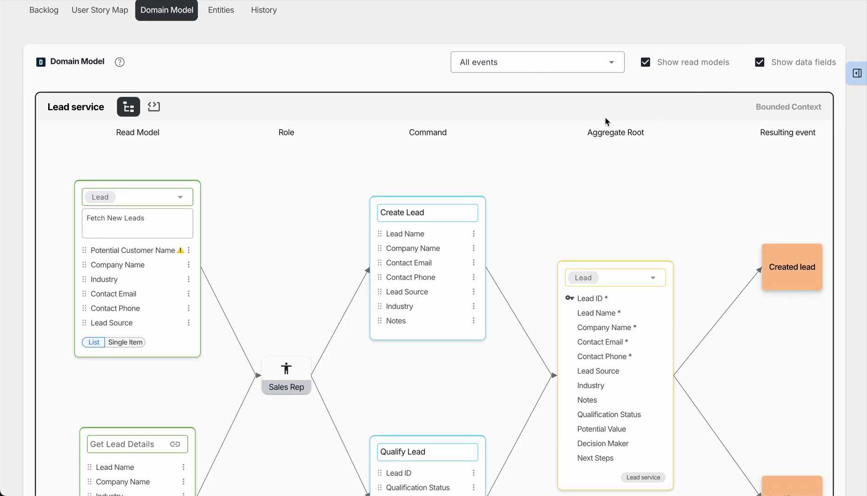
scroll(492, 137, "down", 3)
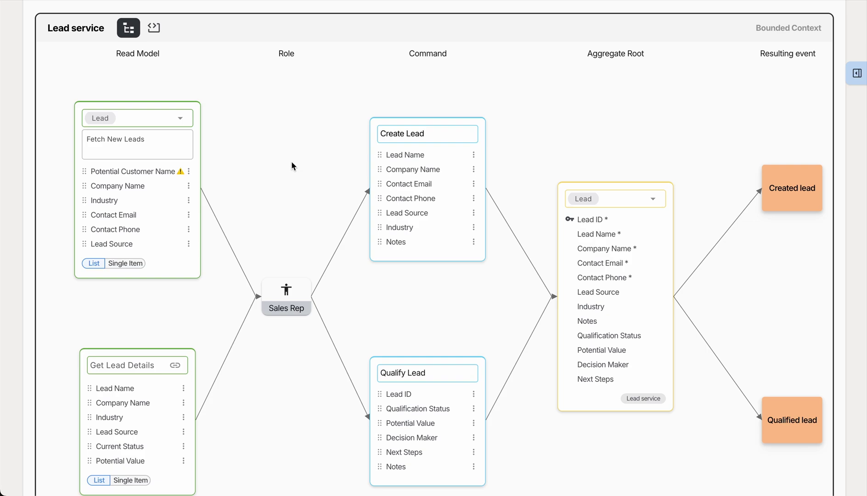
left_click(155, 30)
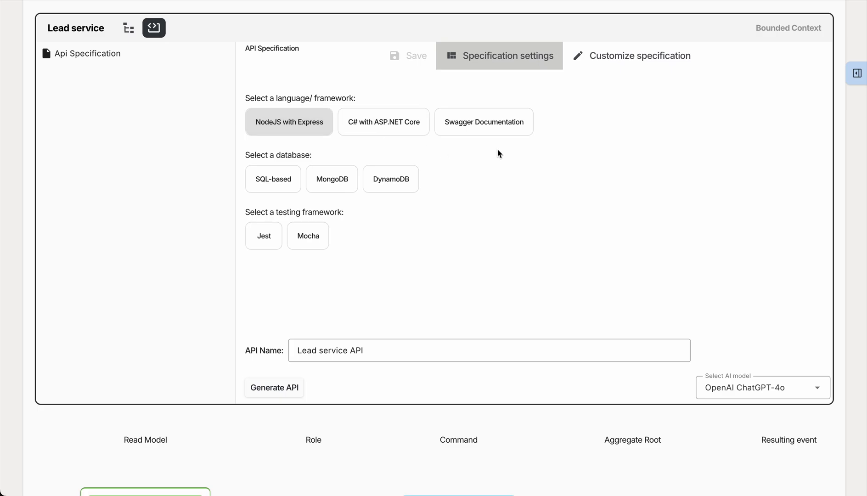
left_click(618, 68)
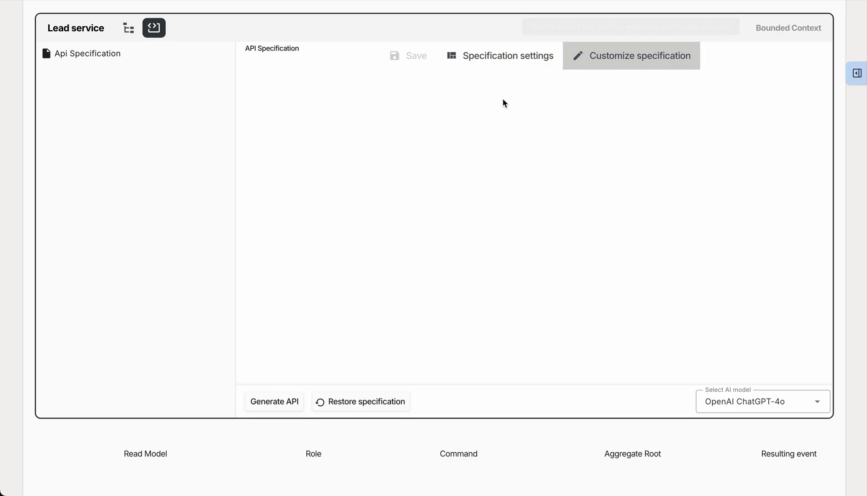
scroll(448, 125, "down", 5)
scroll(448, 125, "down", 10)
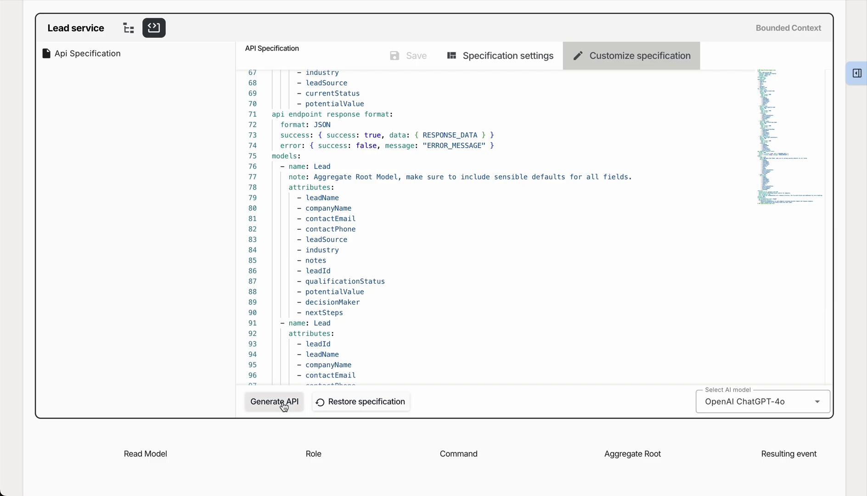
left_click(283, 406)
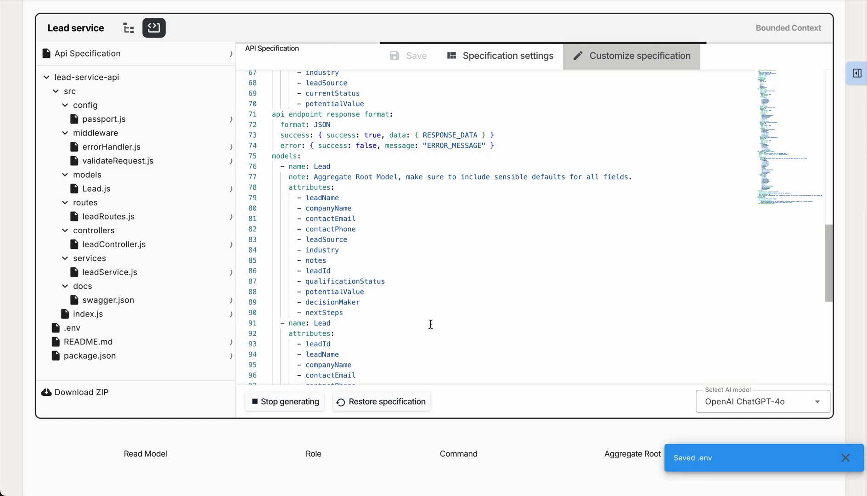
Step: Examine the generated passport.js, errorHandler.js, validateRequest.js and swagger.json files and download the API code as a ZIP
left_click(135, 123)
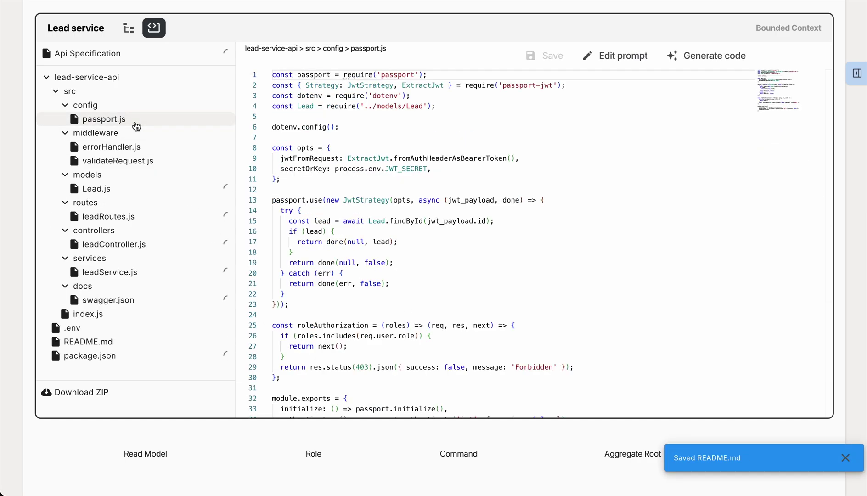
left_click(135, 146)
left_click(140, 160)
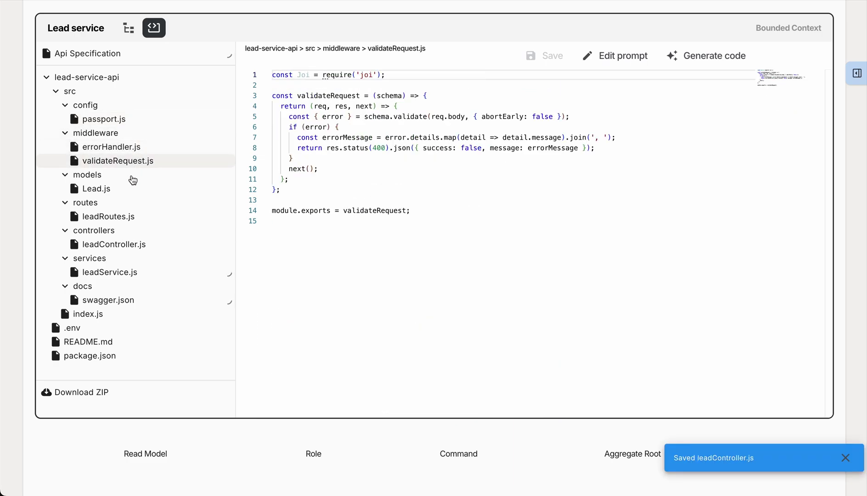
left_click(120, 305)
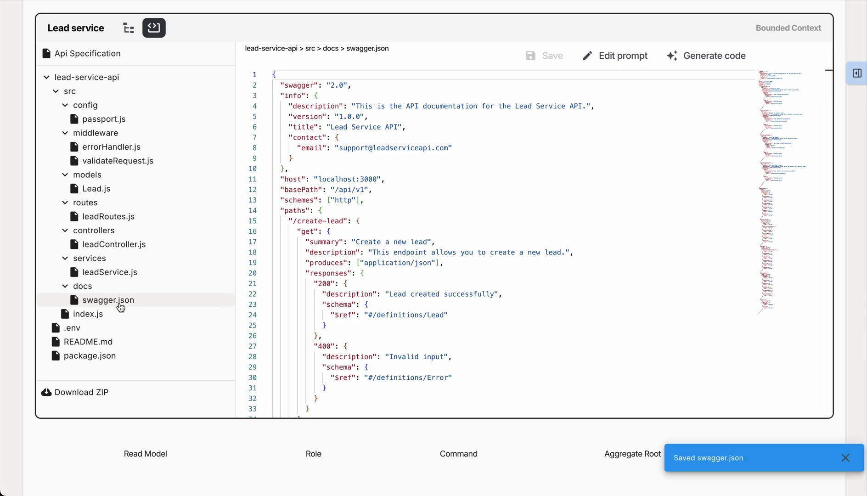
left_click(124, 394)
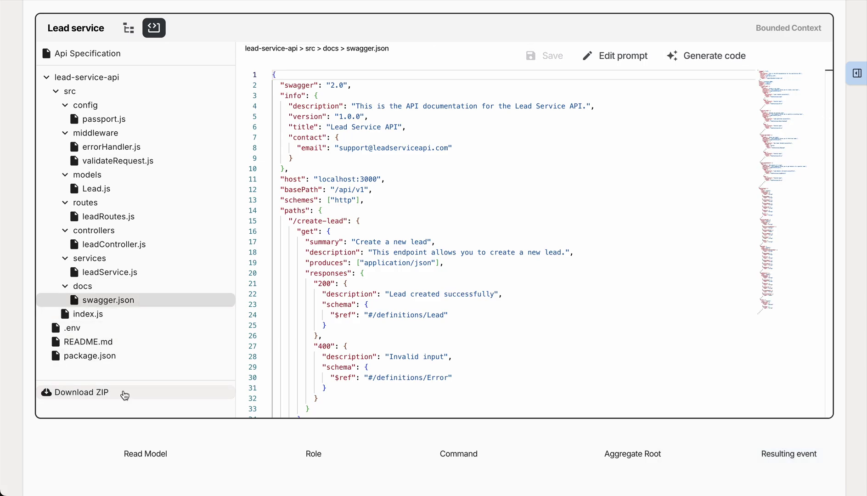